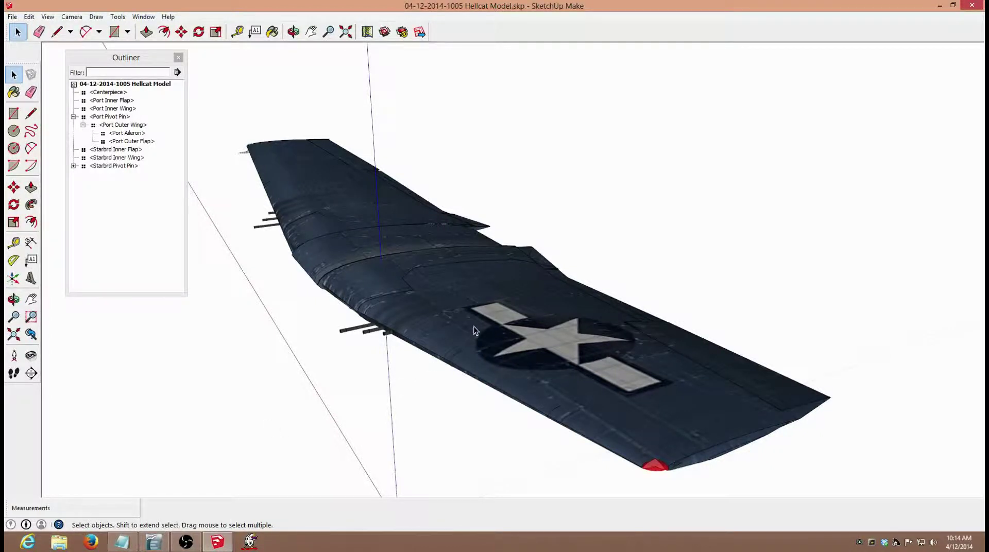
# Open the Port Pivot Pin component, then the nested Port Outer Wing component, for editing.
pyautogui.click(473, 326)
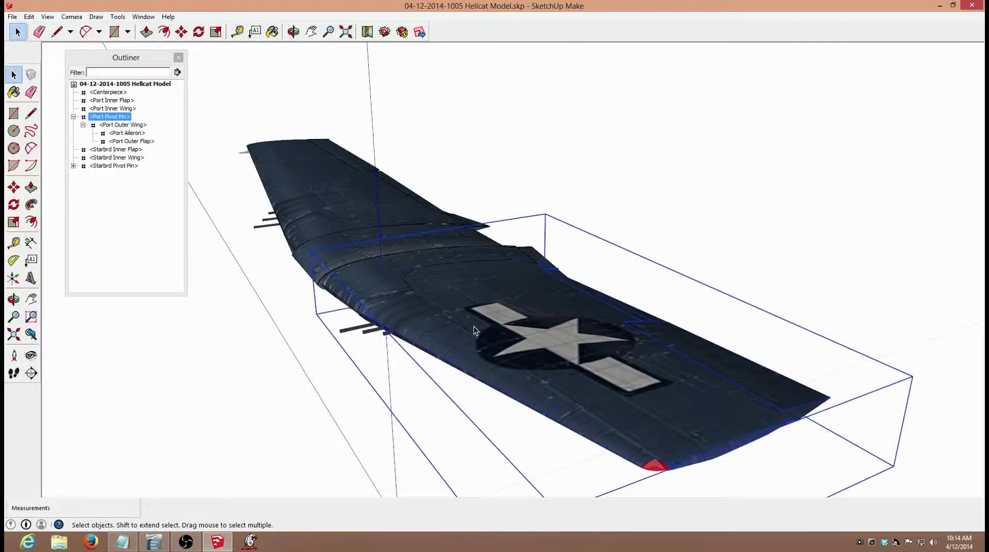
pyautogui.rightClick(474, 326)
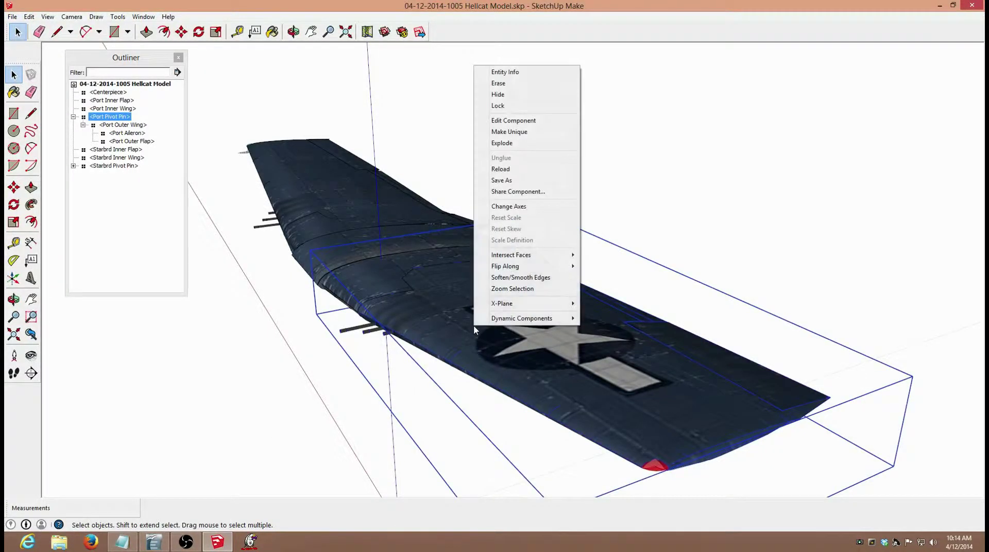
pyautogui.click(504, 123)
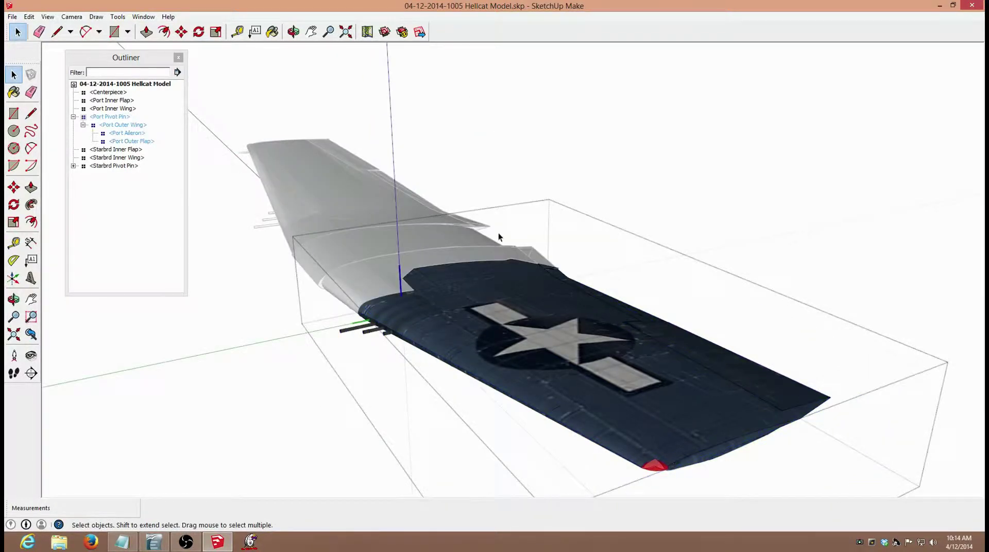
pyautogui.rightClick(498, 330)
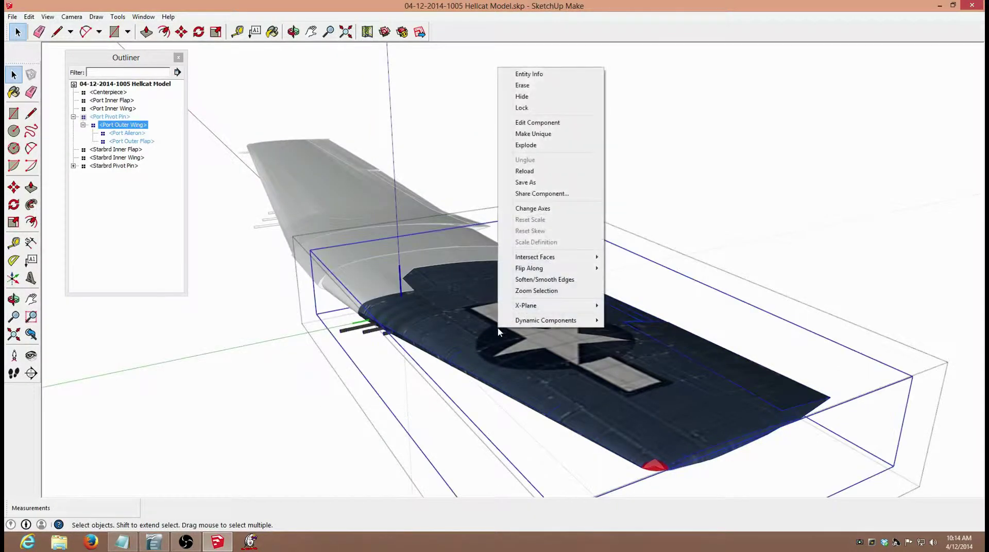
pyautogui.click(524, 122)
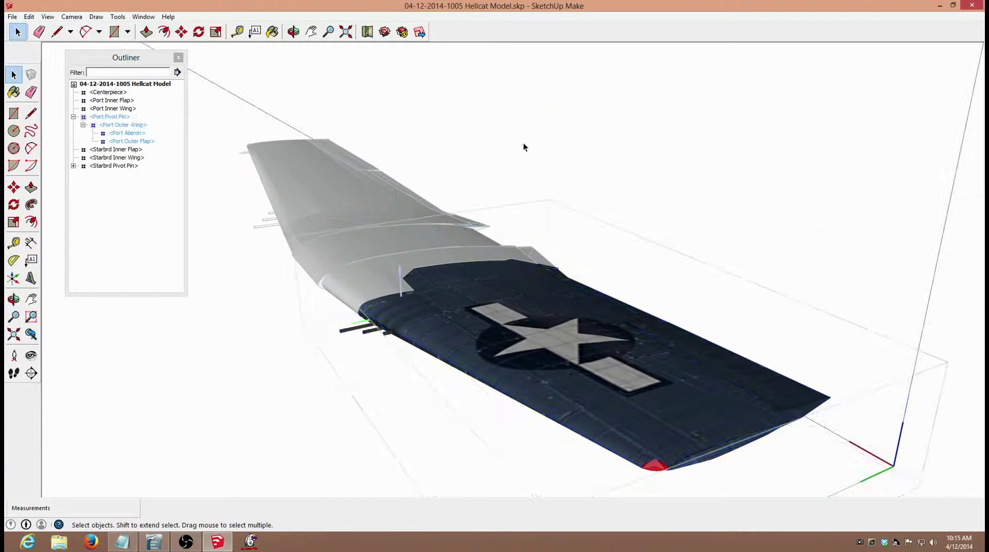
# Select all of the outer wing's skin geometry and hide it to expose the aileron.
pyautogui.tripleClick(540, 344)
pyautogui.rightClick(540, 344)
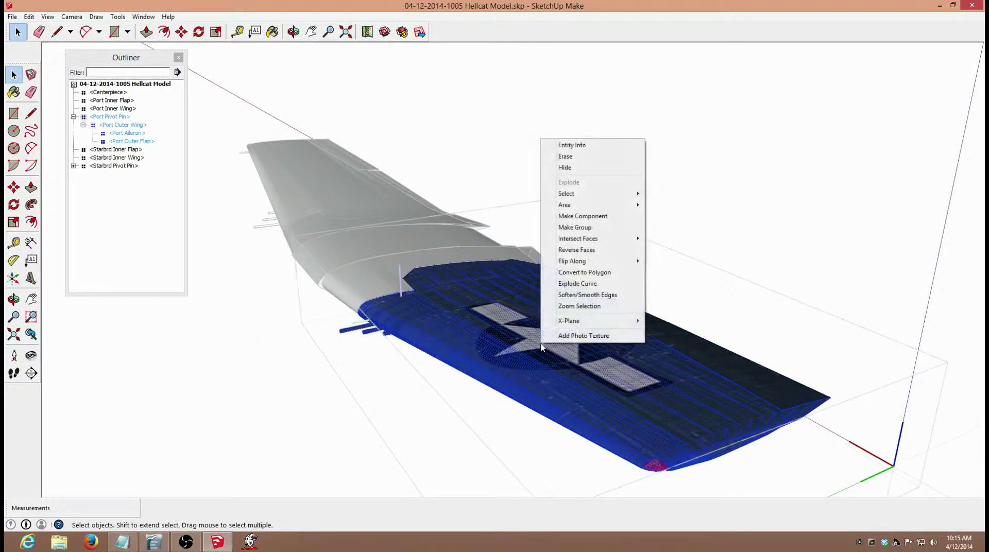
pyautogui.click(565, 169)
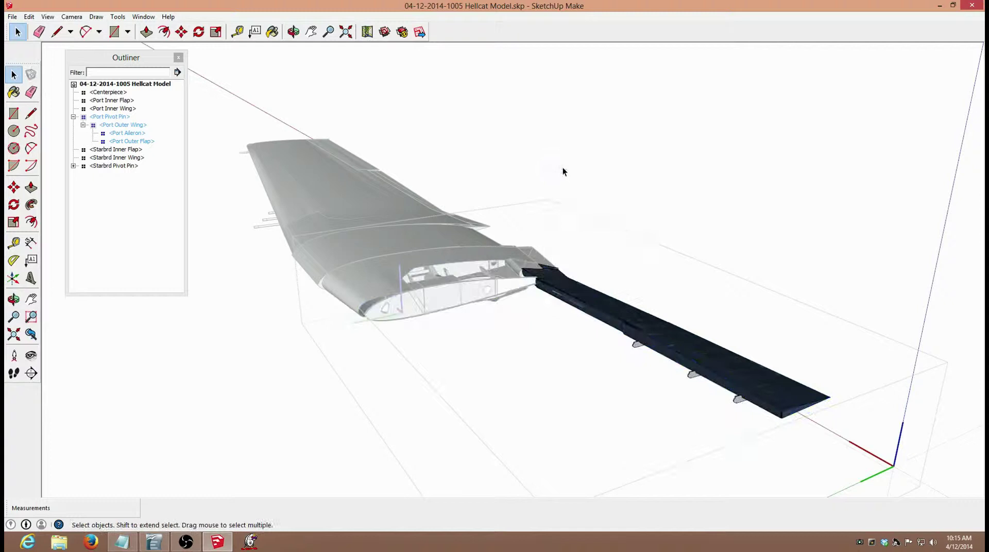
# Orbit, zoom and pan to look at the wing's underside, its hinge brackets and pivot pins.
pyautogui.moveTo(616, 437); pyautogui.dragTo(429, 365, button='middle')
pyautogui.scroll(3, 429, 365)
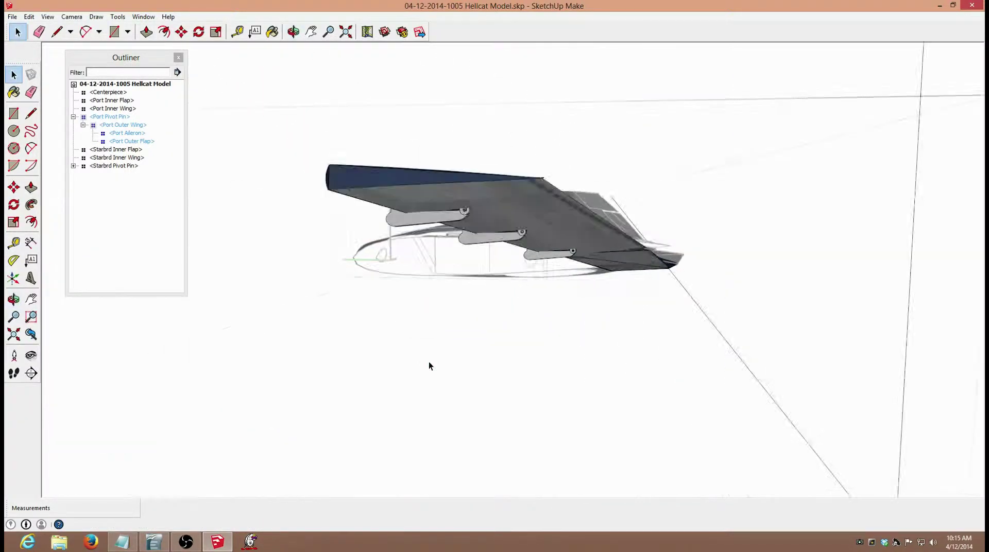
pyautogui.scroll(3, 429, 365)
pyautogui.moveTo(521, 343); pyautogui.dragTo(512, 363, button='middle')
pyautogui.press('F8')
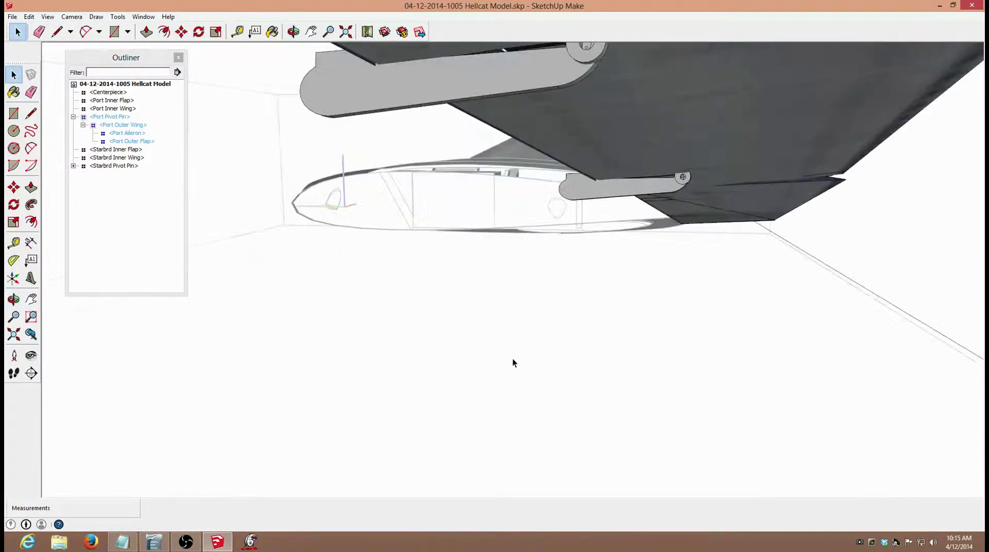
pyautogui.press('o')
pyautogui.moveTo(511, 360); pyautogui.dragTo(483, 426)
pyautogui.press('space')
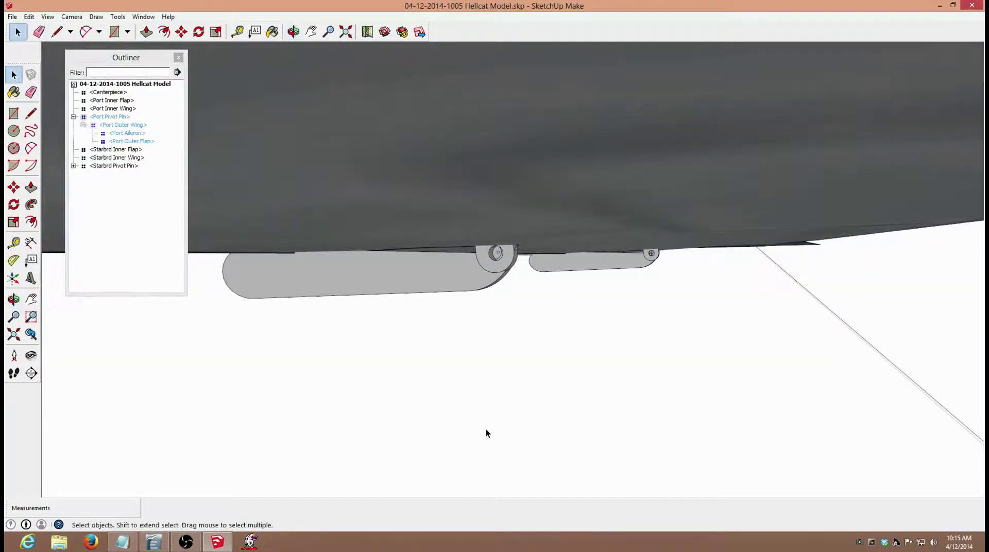
pyautogui.press('F8')
pyautogui.press('o')
pyautogui.keyDown('shift'); pyautogui.moveTo(523, 397); pyautogui.dragTo(521, 428); pyautogui.keyUp('shift')
pyautogui.press('space')
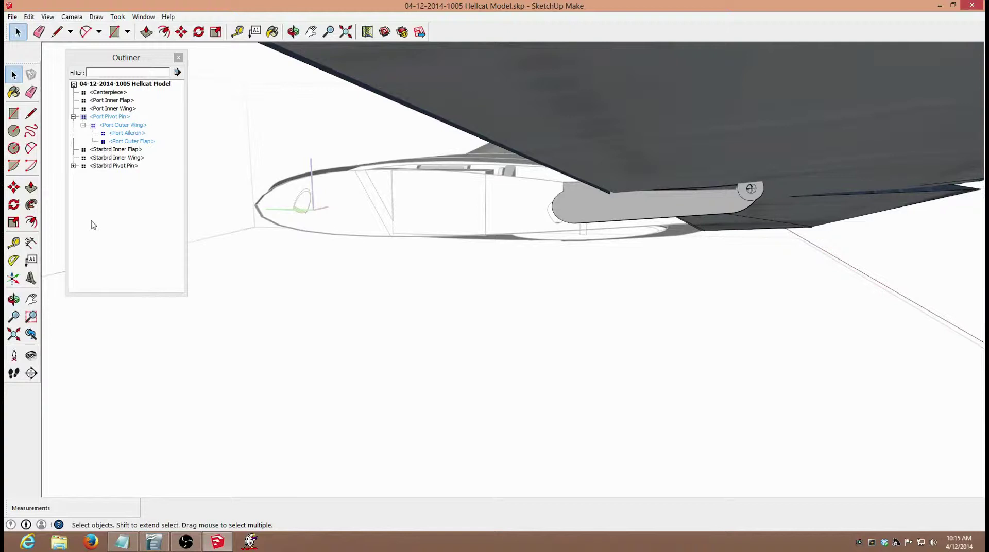
# Tape-measure a 5.050' guide from the lower to the upper pivot pin, then zoom extents.
pyautogui.click(14, 243)
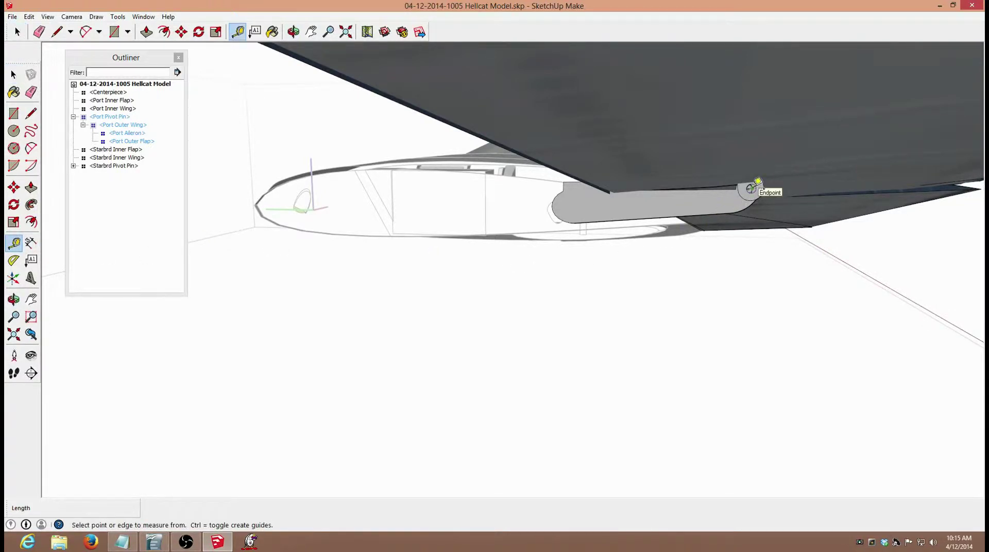
pyautogui.click(757, 181)
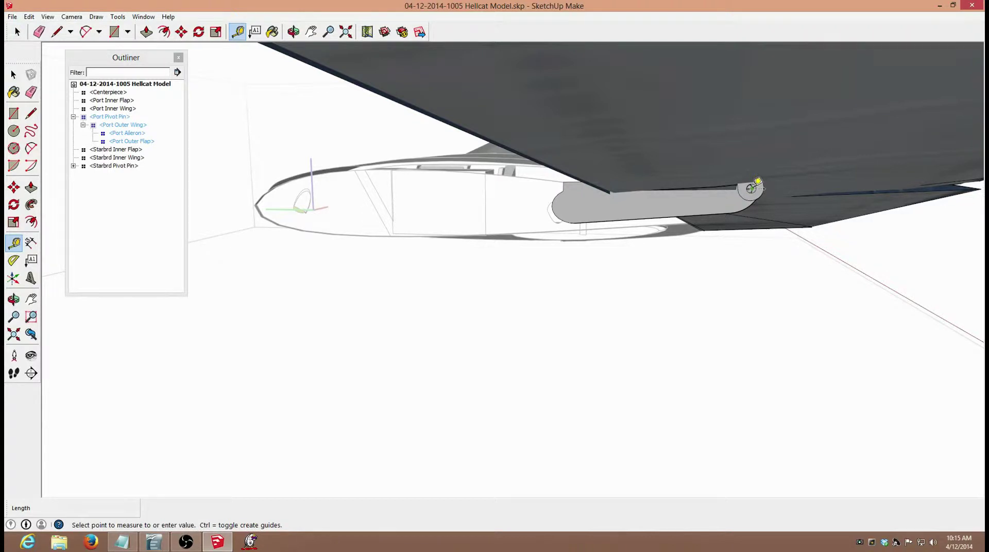
pyautogui.scroll(-5, 758, 182)
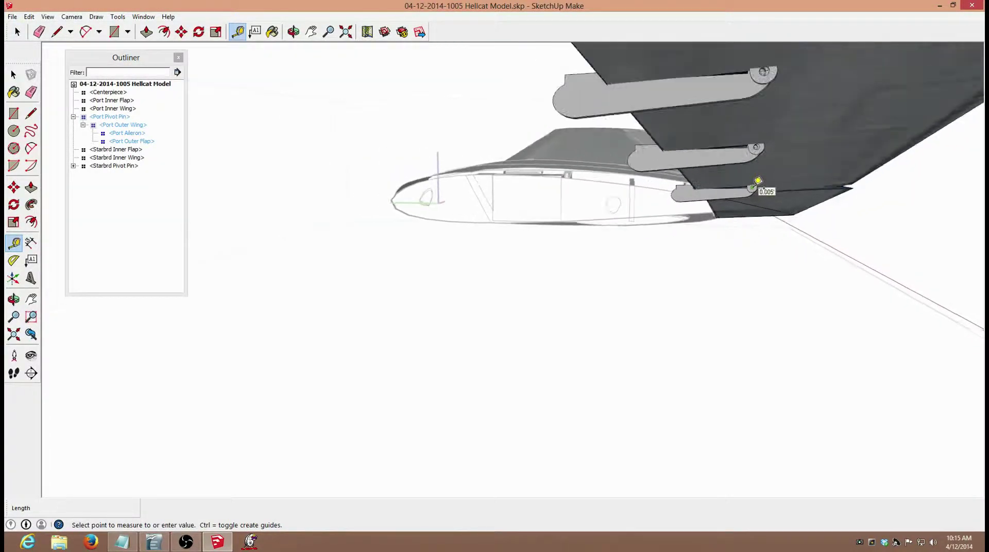
pyautogui.scroll(-3, 758, 183)
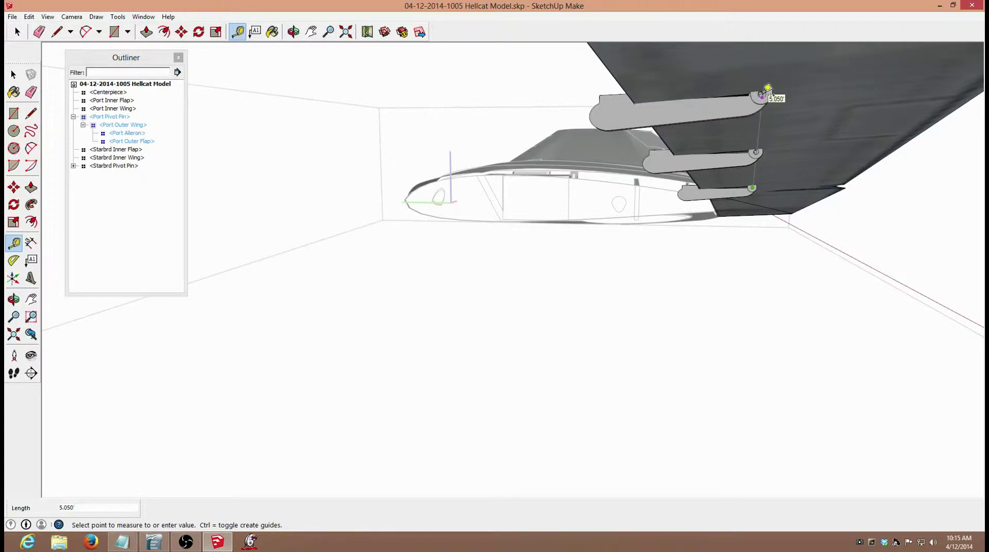
pyautogui.moveTo(762, 95); pyautogui.dragTo(680, 240, button='middle')
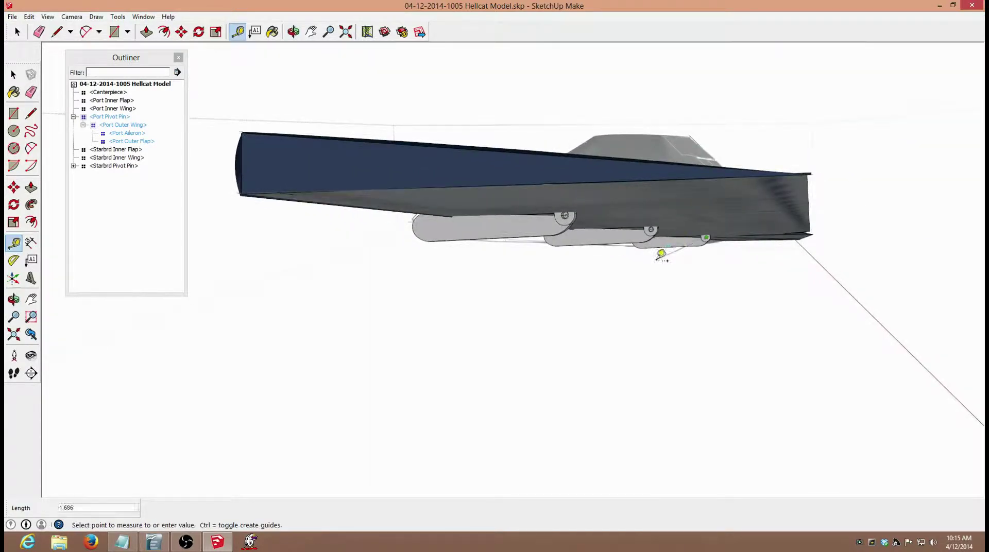
pyautogui.scroll(5, 663, 255)
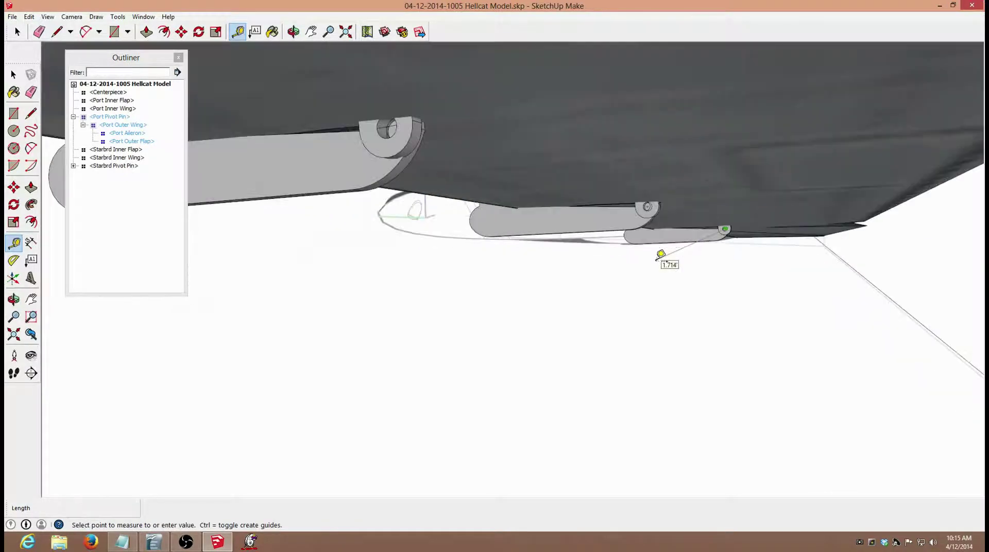
pyautogui.click(392, 120)
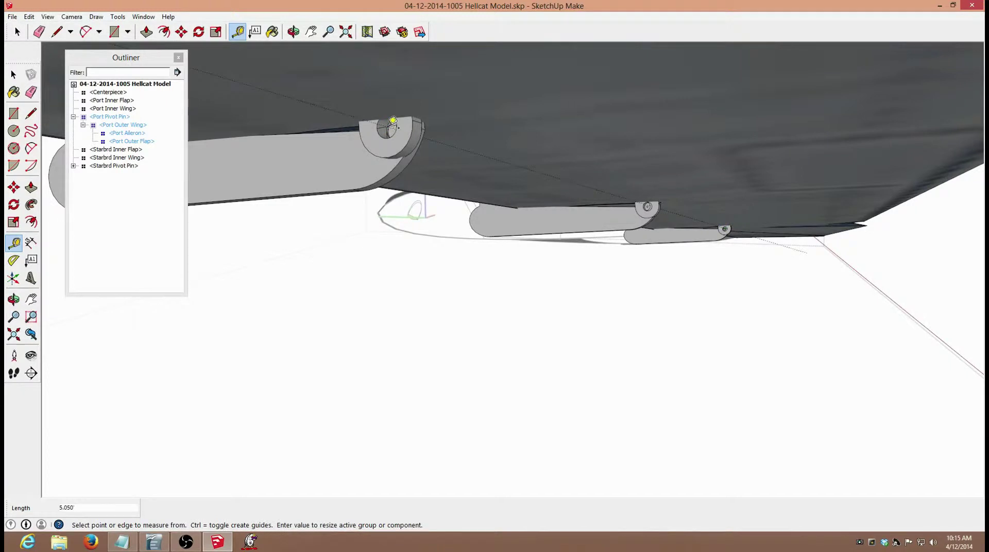
pyautogui.press('space')
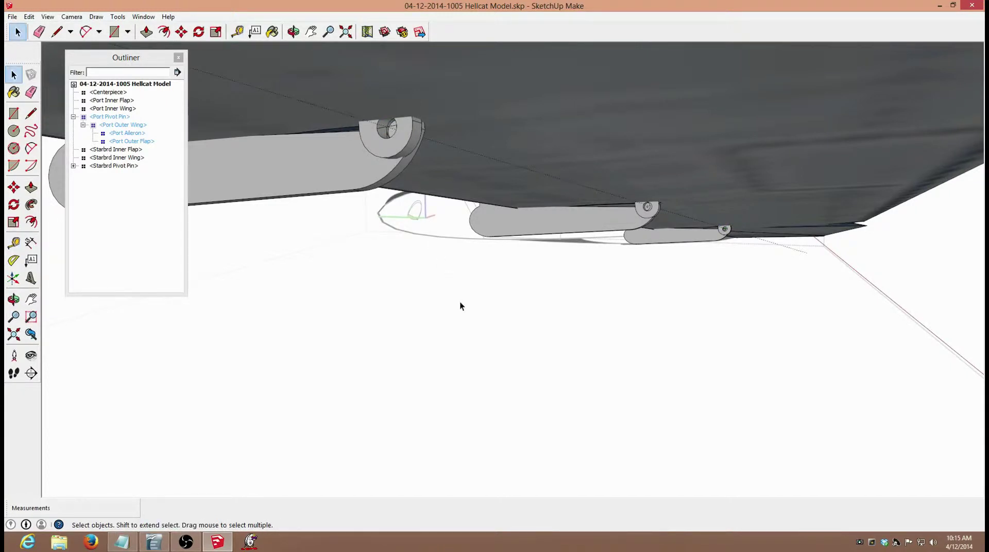
pyautogui.hotkey('shift', 'z')
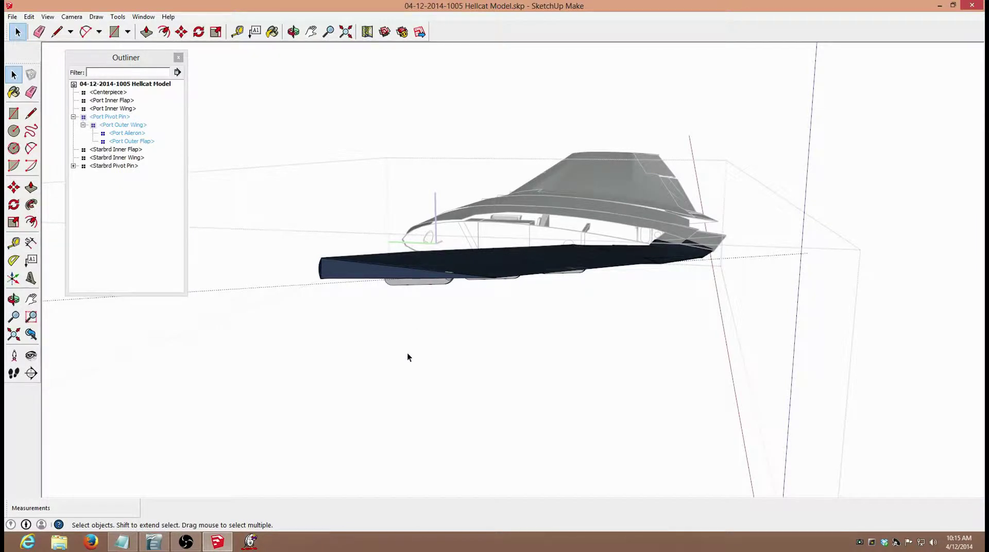
# Run Change Axes on Port Aileron and place the new origin at its hinge pivot pin.
pyautogui.click(127, 133)
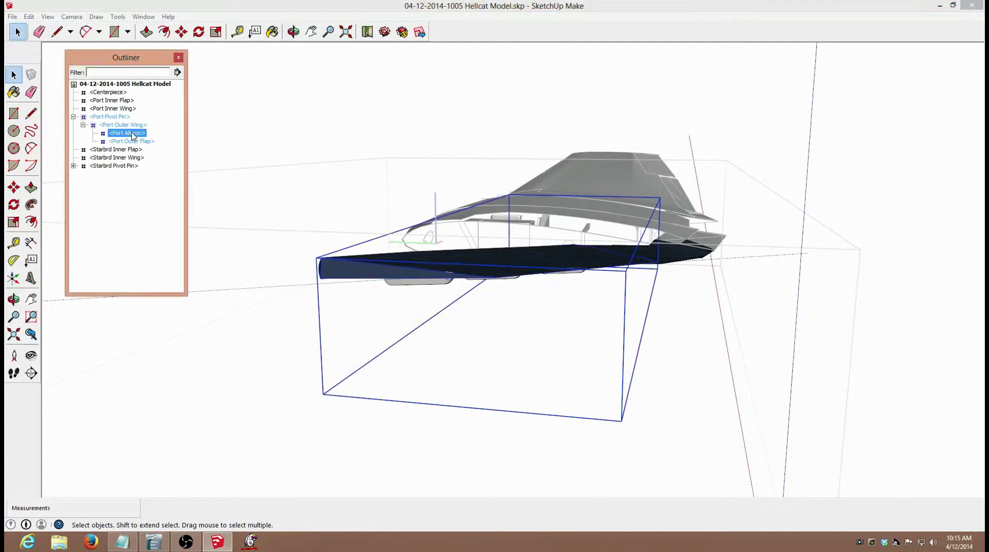
pyautogui.rightClick(487, 258)
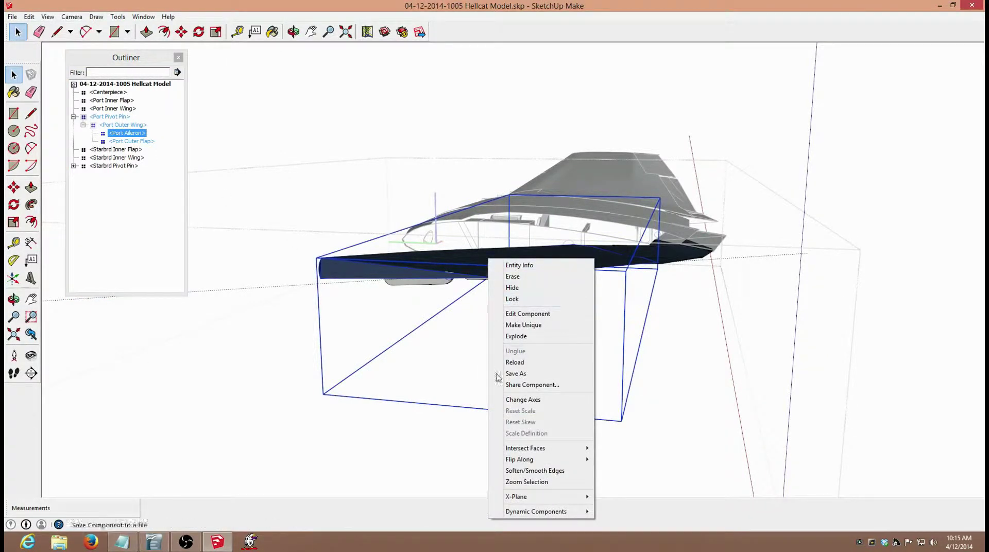
pyautogui.click(513, 402)
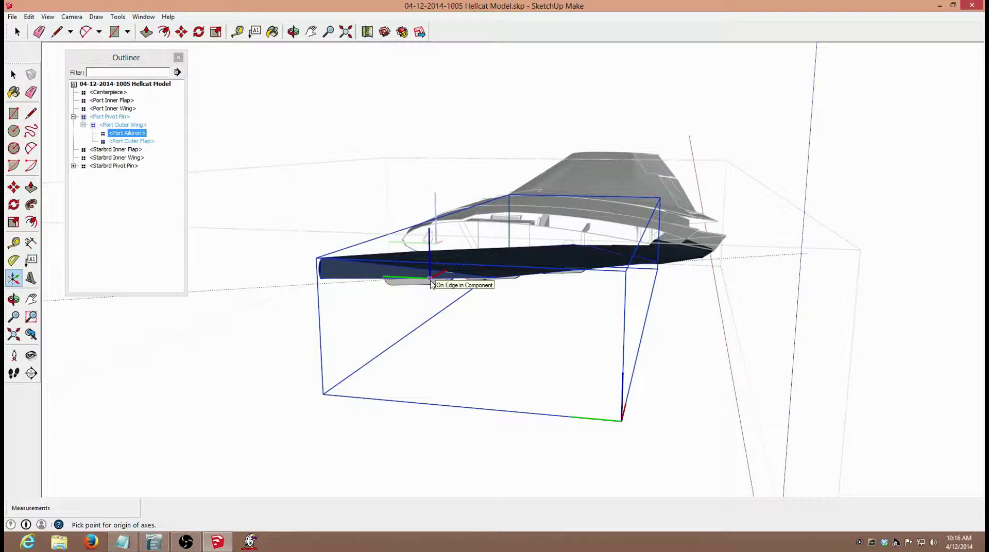
pyautogui.scroll(4, 432, 284)
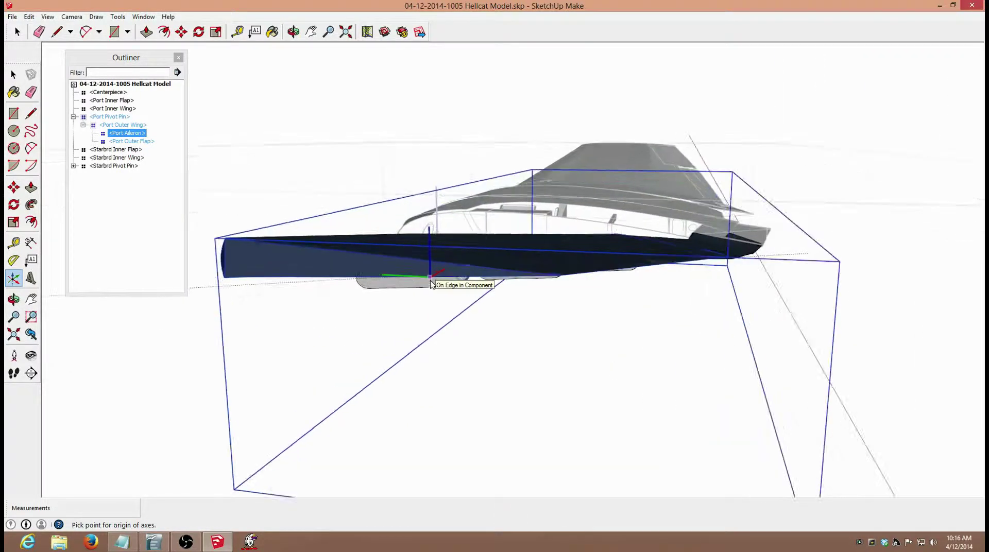
pyautogui.scroll(2, 431, 284)
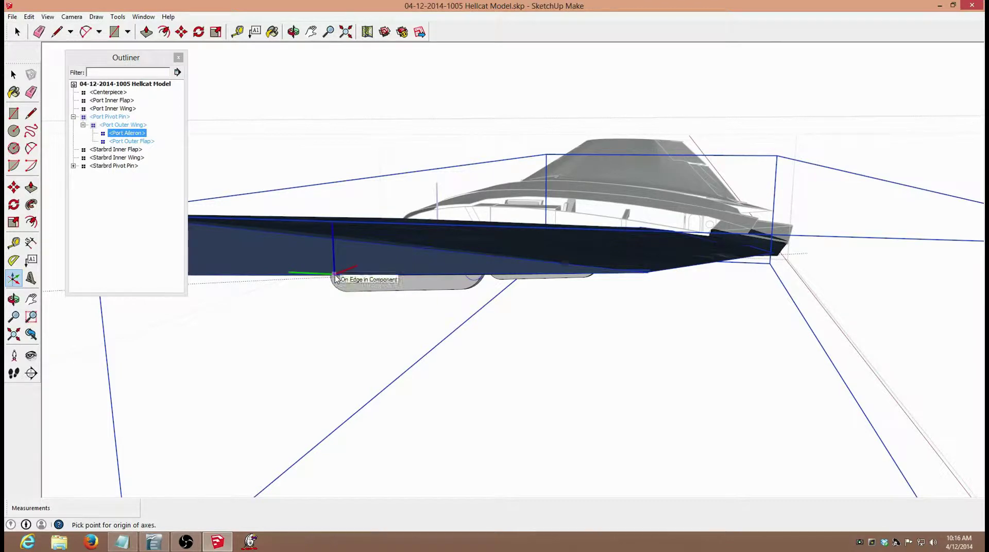
pyautogui.scroll(4, 516, 316)
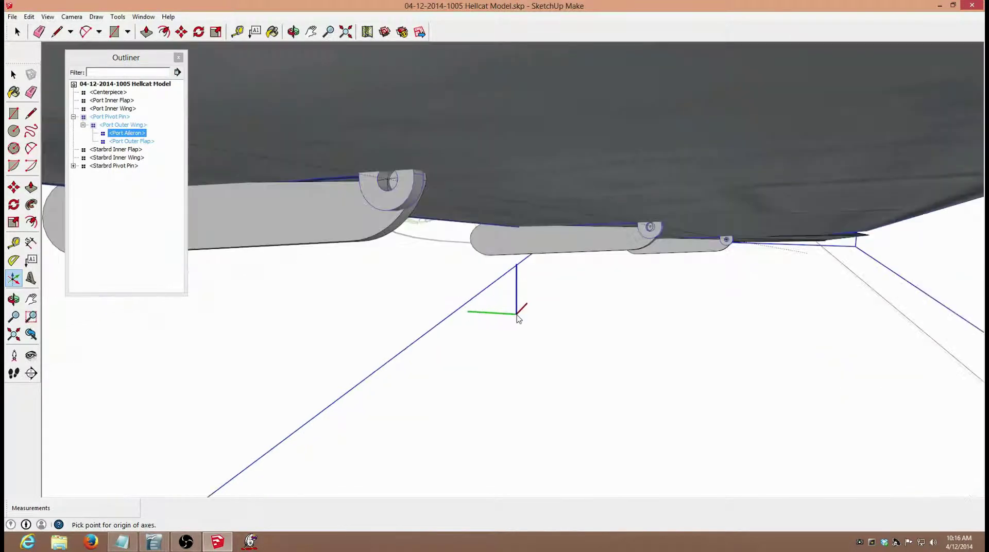
pyautogui.click(628, 222)
# End the axes edit, zoom out to the whole outer wing, and reselect Port Aileron.
pyautogui.press('space')
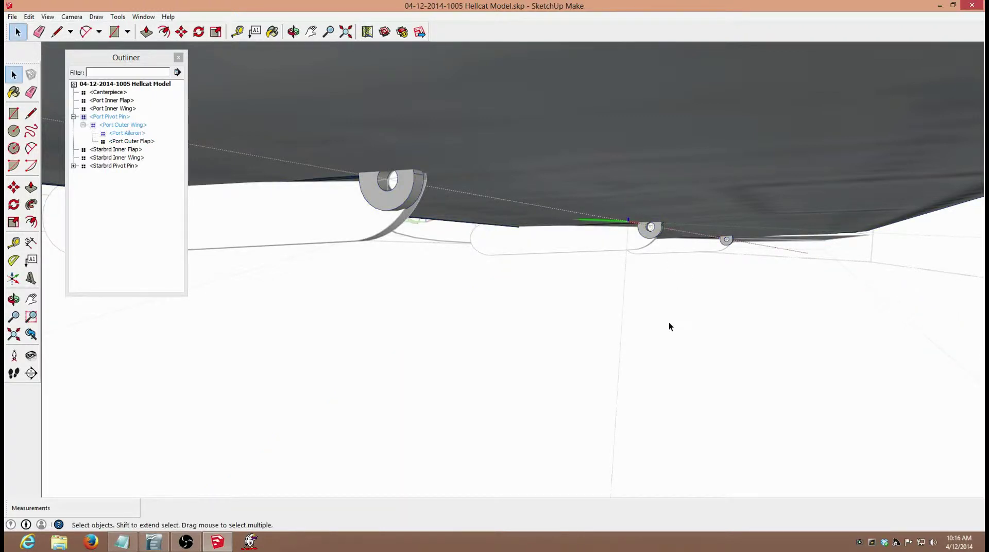
pyautogui.scroll(-6, 670, 337)
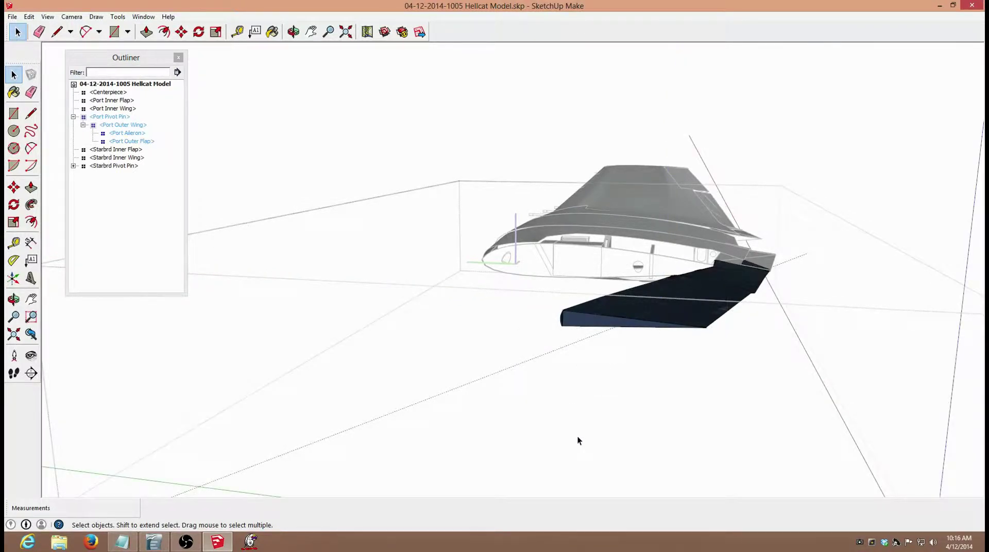
pyautogui.click(138, 133)
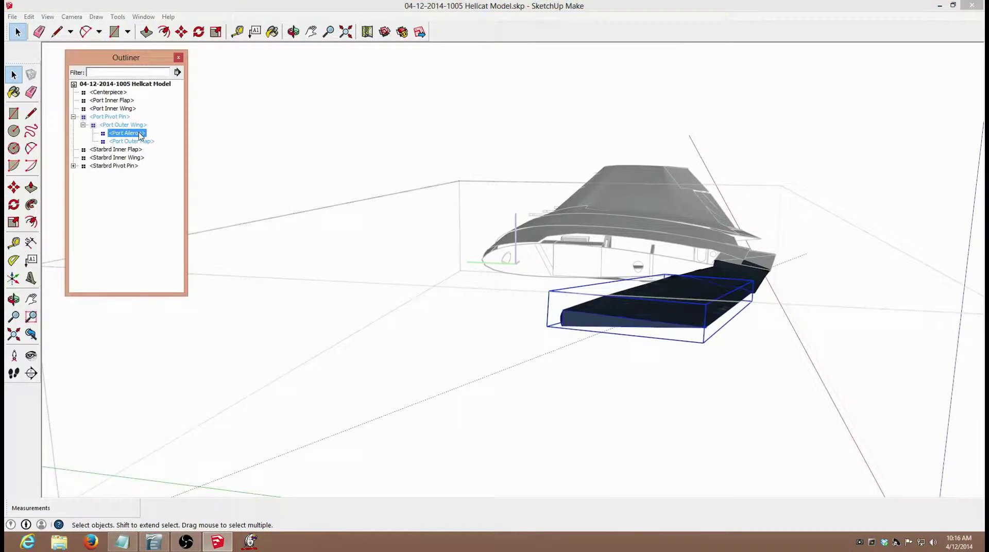
pyautogui.rightClick(651, 314)
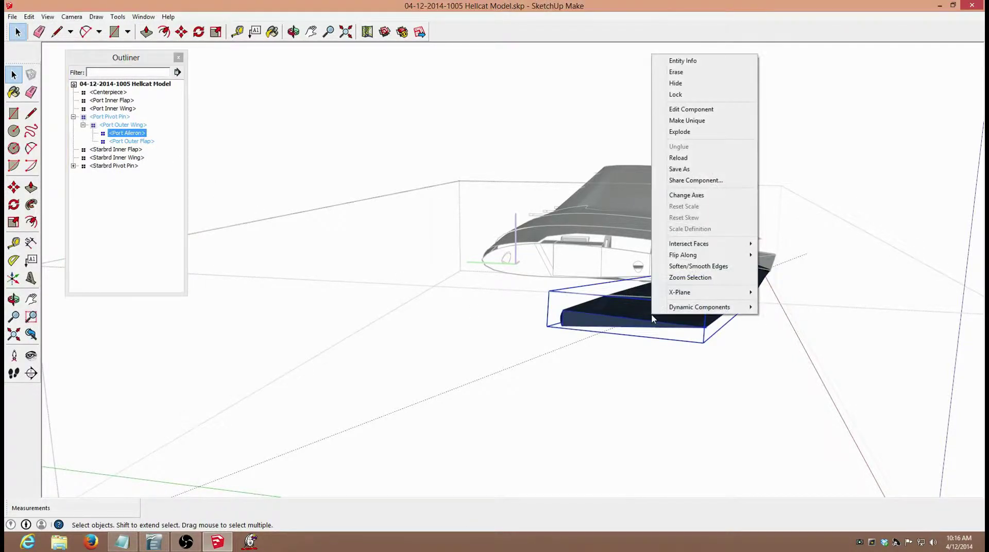
pyautogui.click(691, 196)
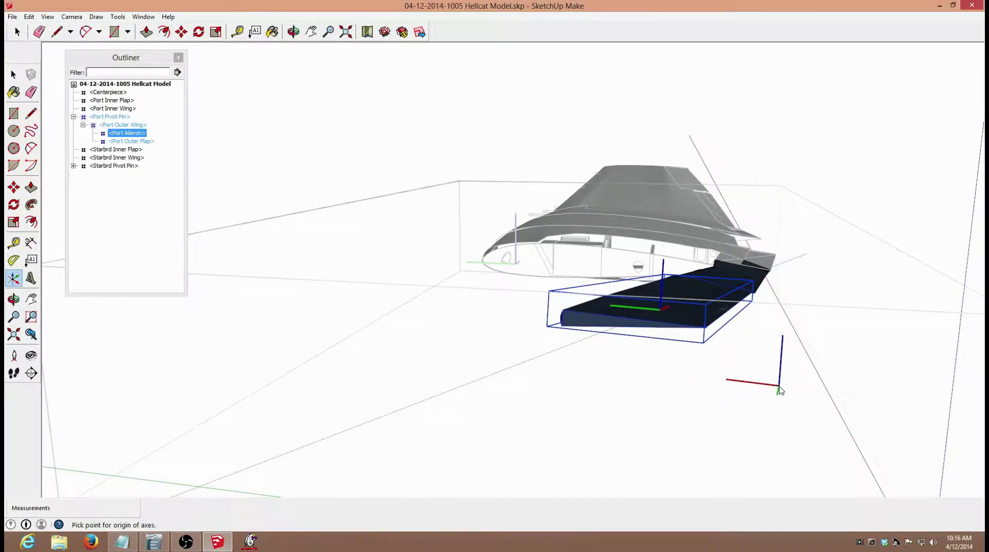
pyautogui.press('Escape')
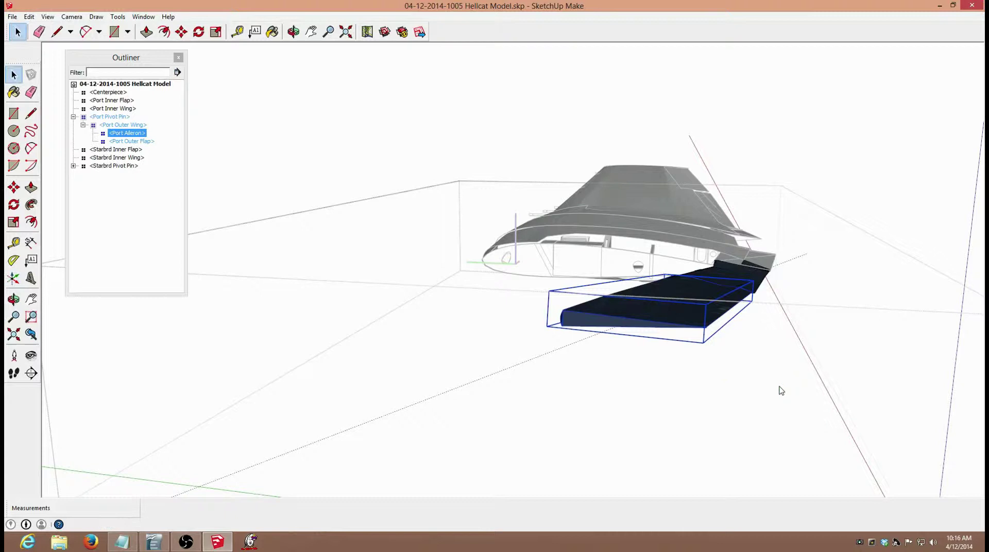
pyautogui.rightClick(678, 316)
pyautogui.click(704, 192)
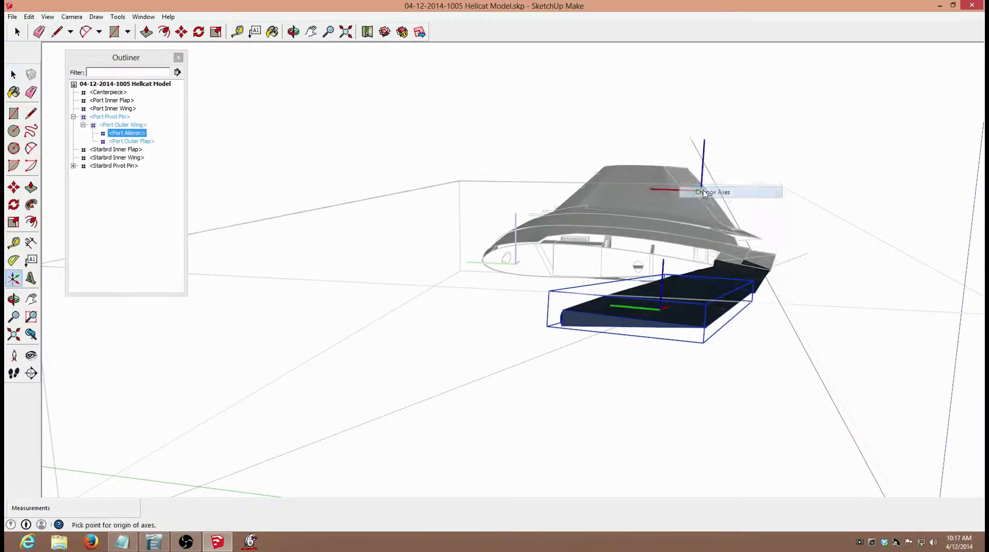
pyautogui.press('space')
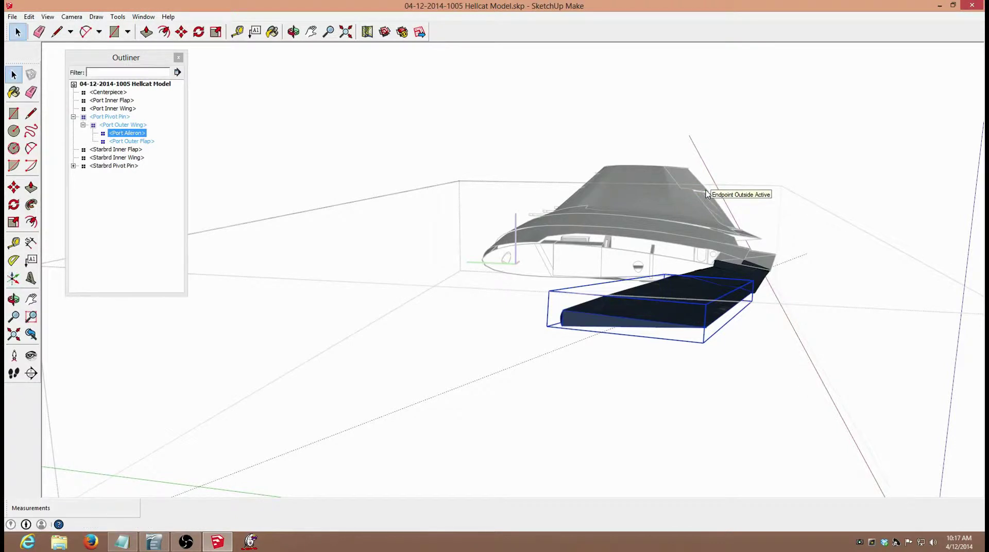
pyautogui.click(683, 400)
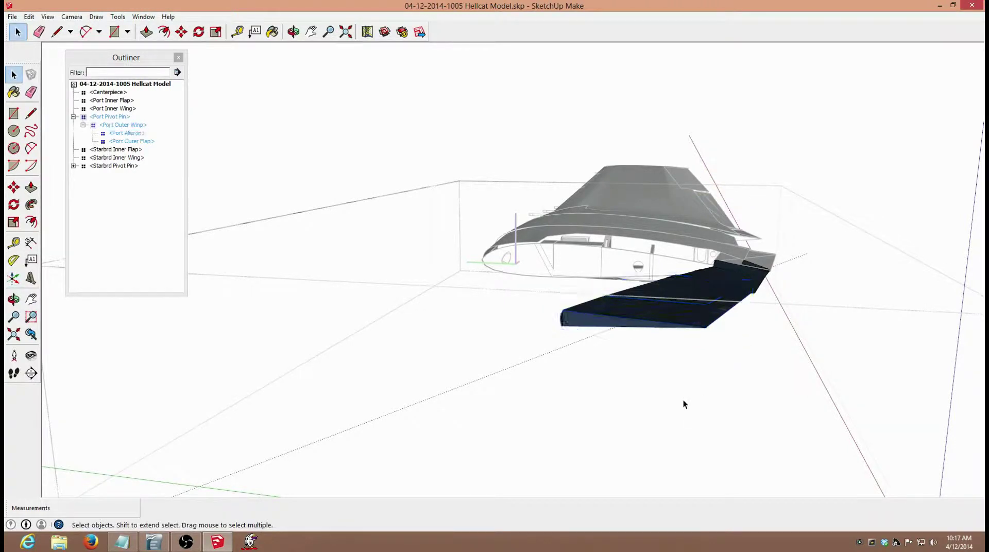
pyautogui.moveTo(695, 406)
pyautogui.mouseDown(button='middle')
pyautogui.moveTo(696, 387)
pyautogui.moveTo(705, 400)
pyautogui.mouseUp(button='middle')
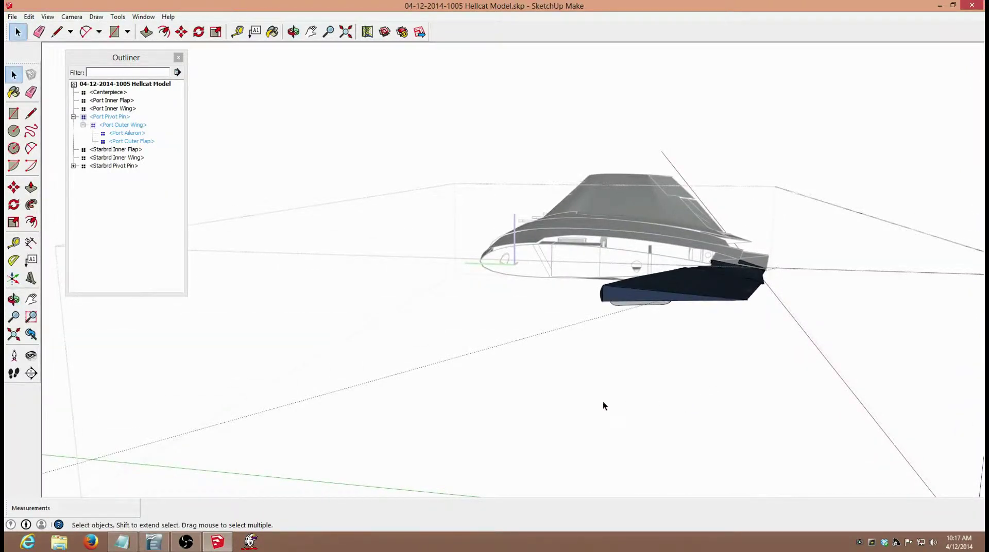
pyautogui.moveTo(594, 399); pyautogui.dragTo(595, 396, button='middle')
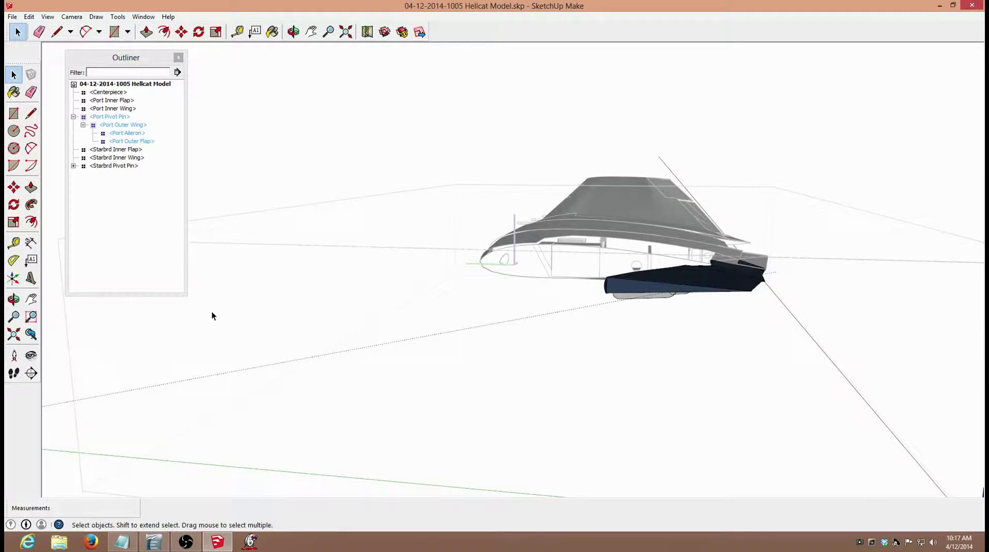
# Open Port Aileron's X-Plane Animation dialog and orbit to a side-on view of the aileron.
pyautogui.rightClick(678, 282)
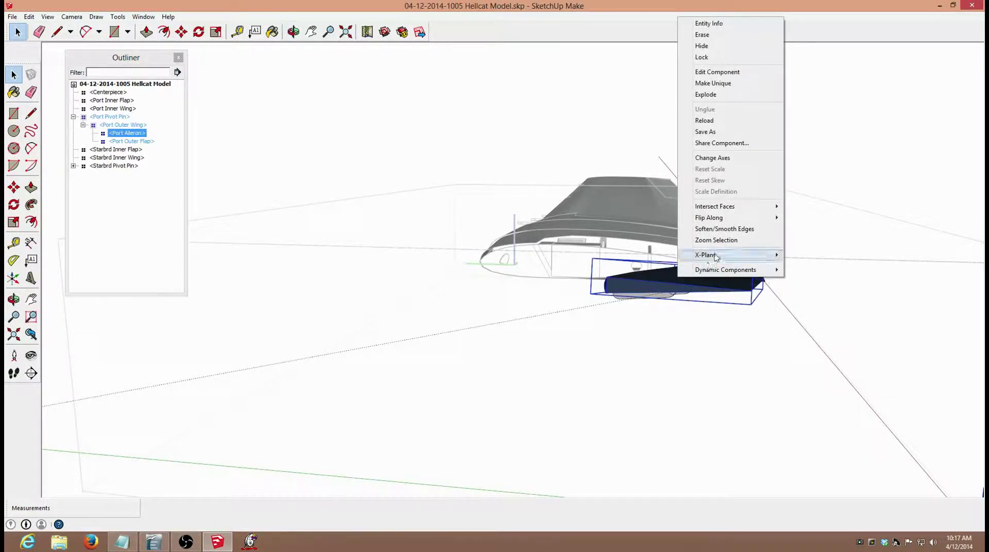
pyautogui.moveTo(719, 256)
pyautogui.click(822, 311)
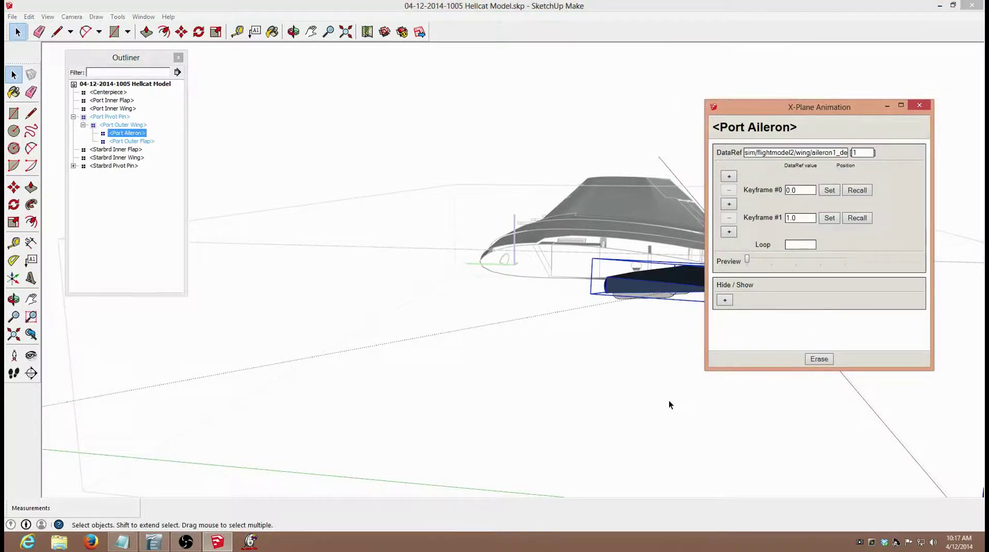
pyautogui.moveTo(668, 405); pyautogui.dragTo(558, 397, button='middle')
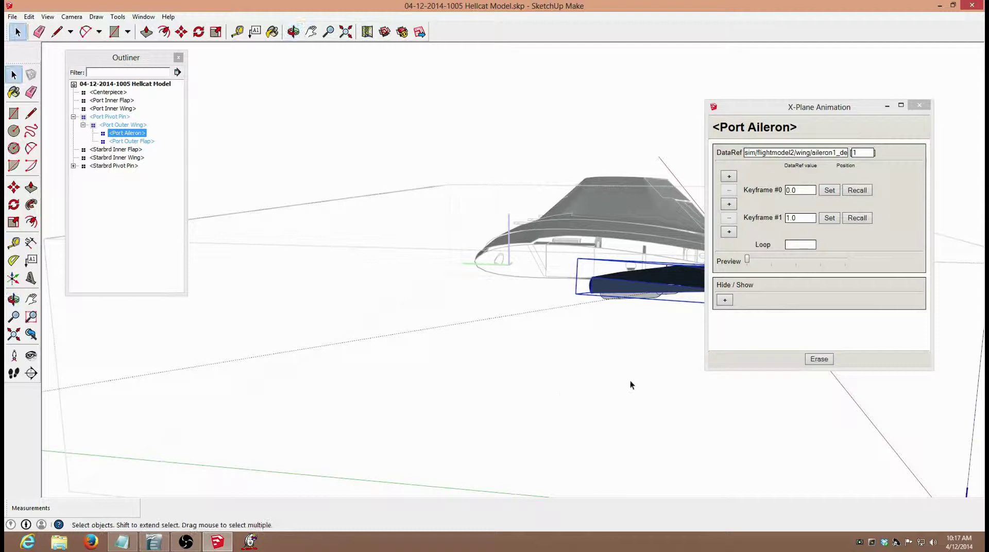
pyautogui.moveTo(649, 364); pyautogui.dragTo(371, 375, button='middle')
pyautogui.moveTo(631, 405); pyautogui.dragTo(563, 422, button='middle')
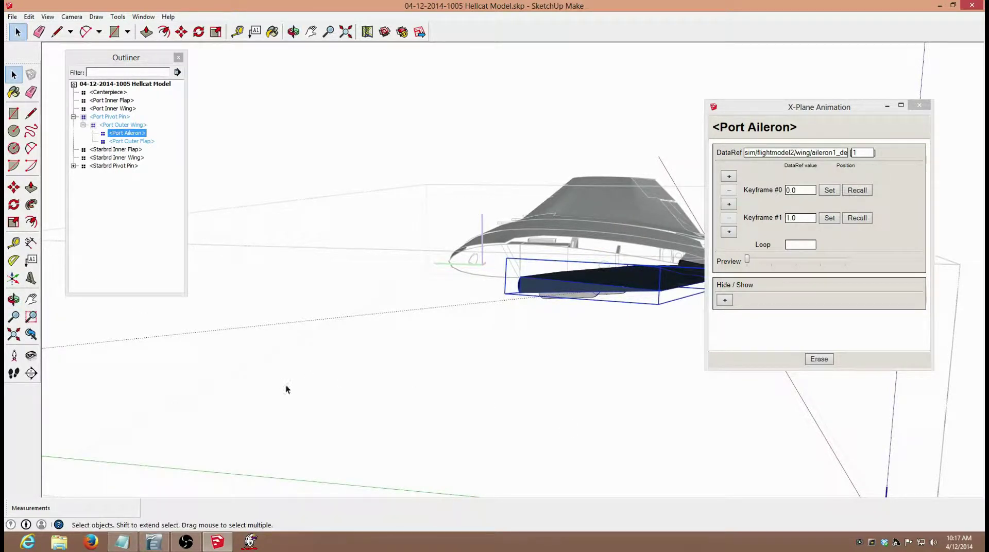
pyautogui.moveTo(499, 402); pyautogui.dragTo(582, 363, button='middle')
# Center the Rotate tool on the aileron hinge and record the rest pose as Keyframe #0.
pyautogui.press('space')
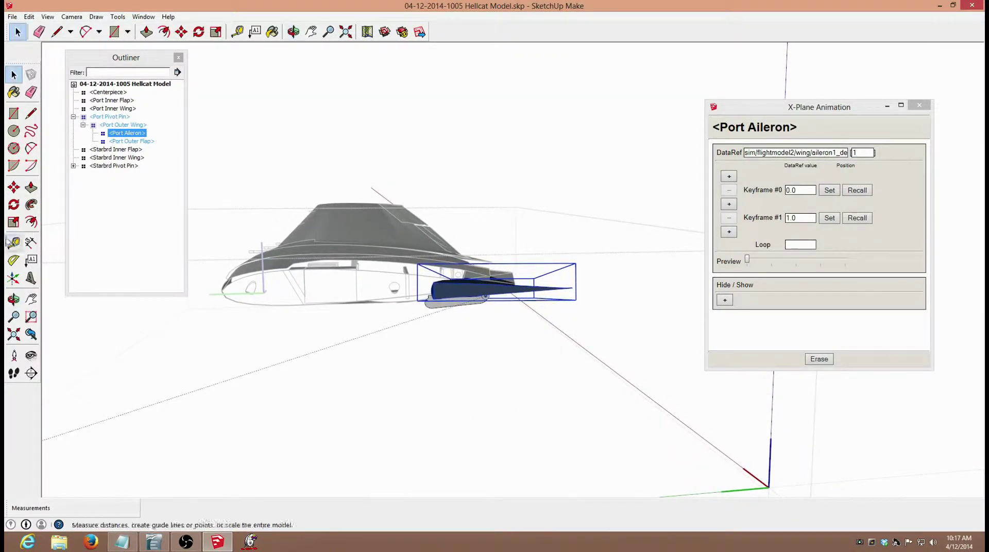
pyautogui.click(14, 205)
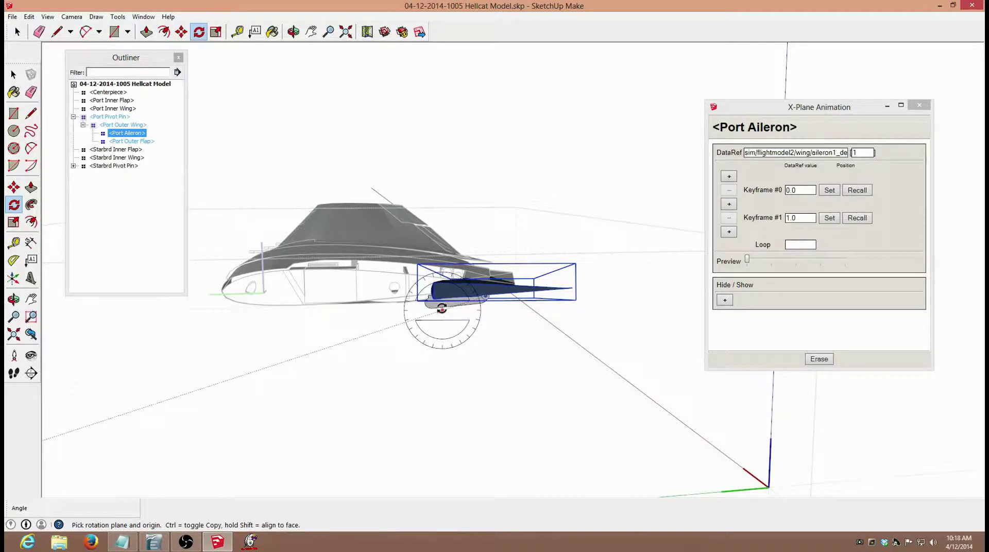
pyautogui.click(442, 309)
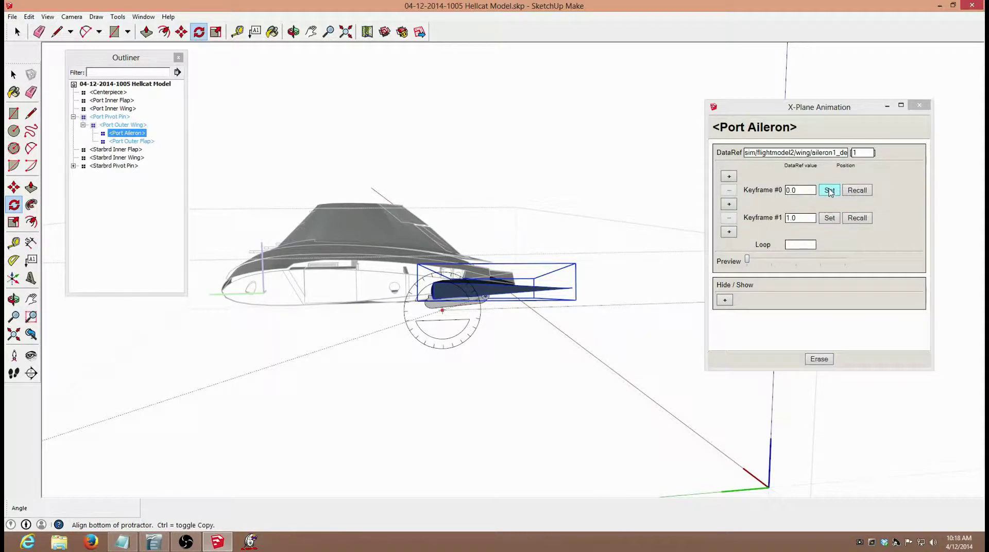
pyautogui.click(829, 191)
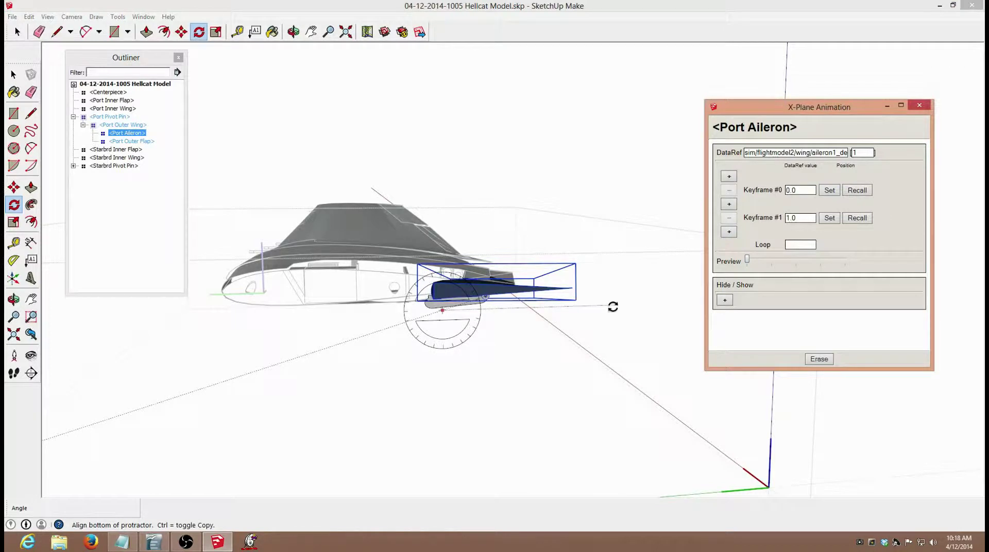
# Rotate the aileron 20° and save it as Keyframe #1, then recall rest and preview.
pyautogui.click(613, 306)
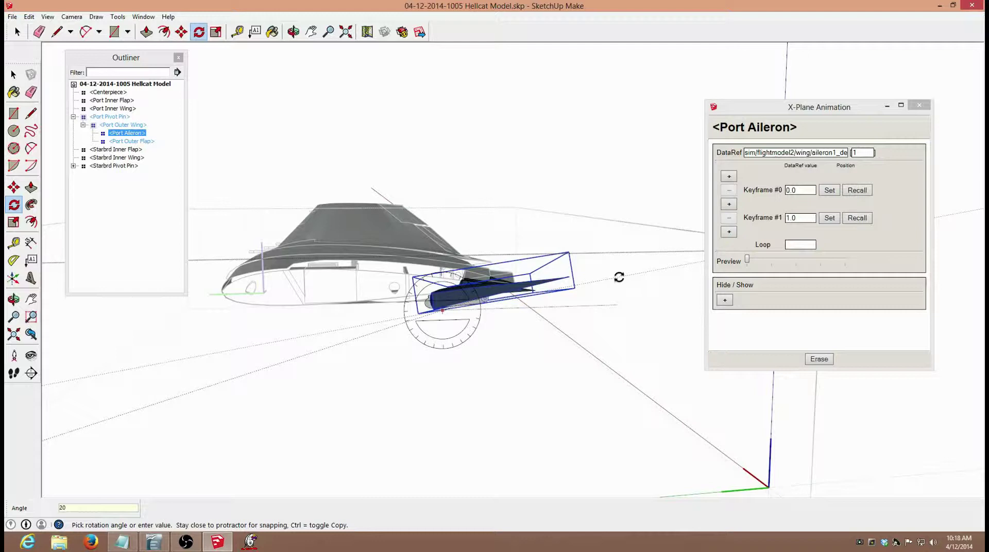
pyautogui.press('Return')
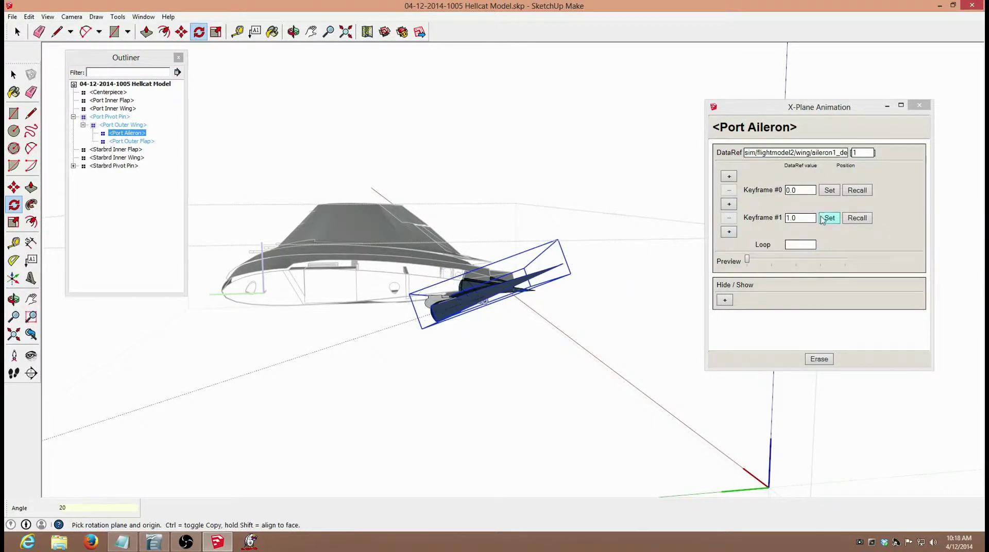
pyautogui.click(829, 217)
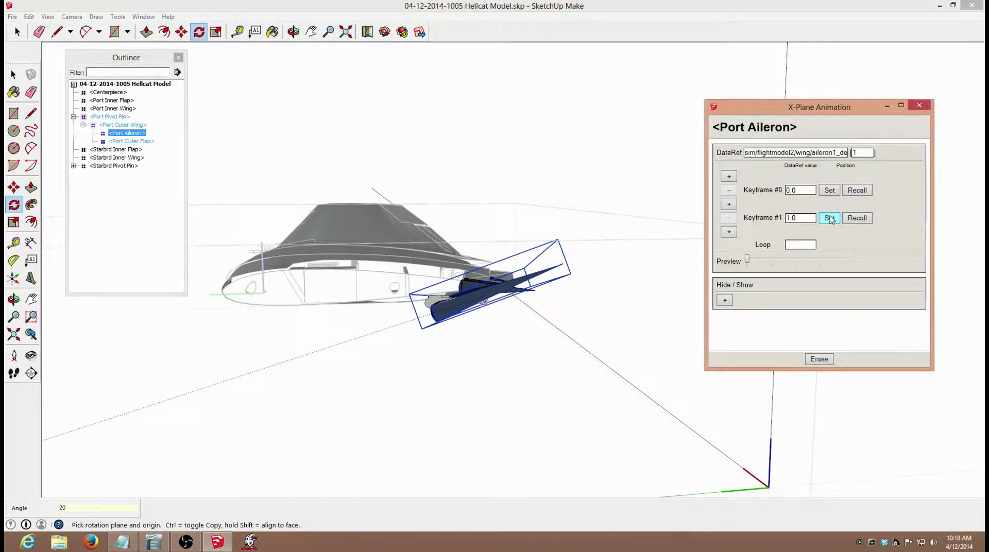
pyautogui.click(858, 191)
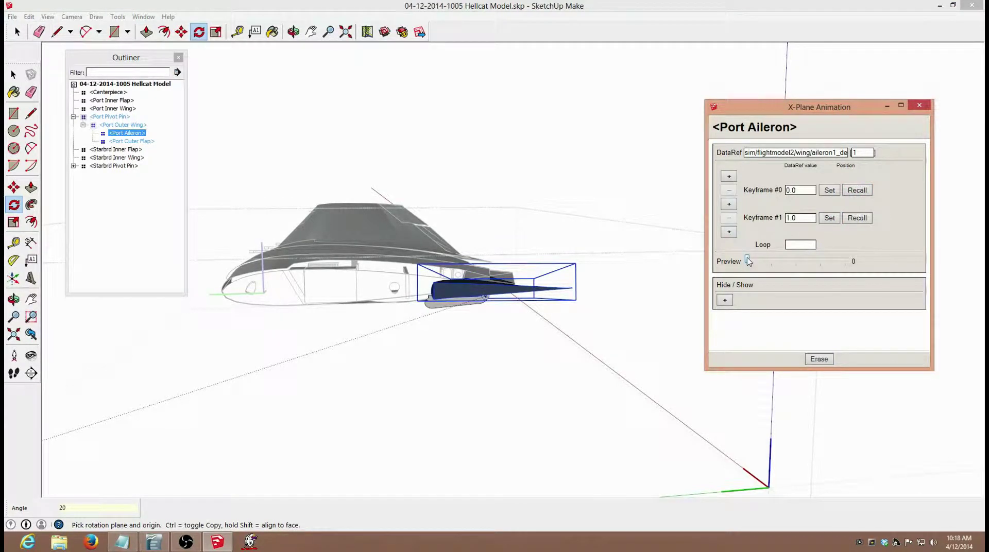
pyautogui.moveTo(748, 261); pyautogui.dragTo(705, 261)
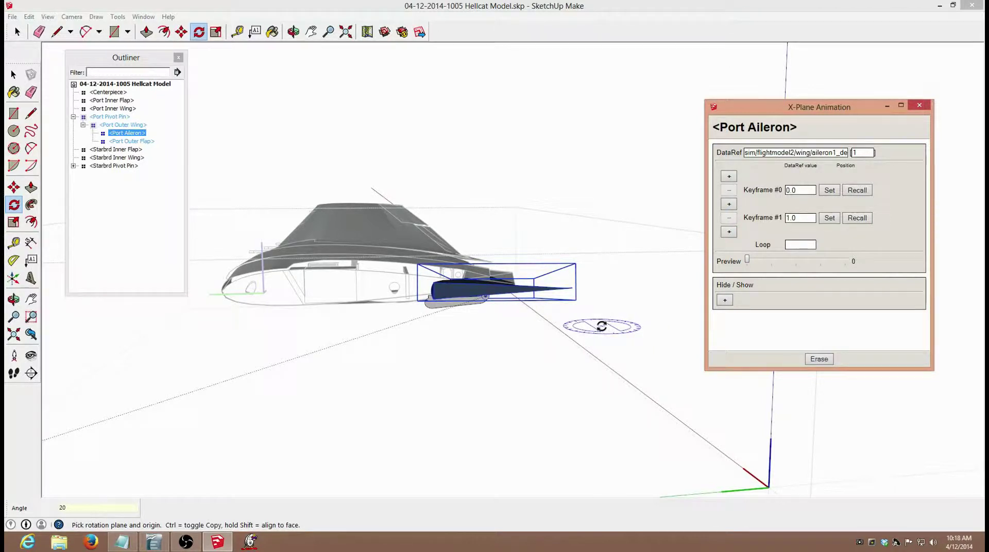
pyautogui.press('space')
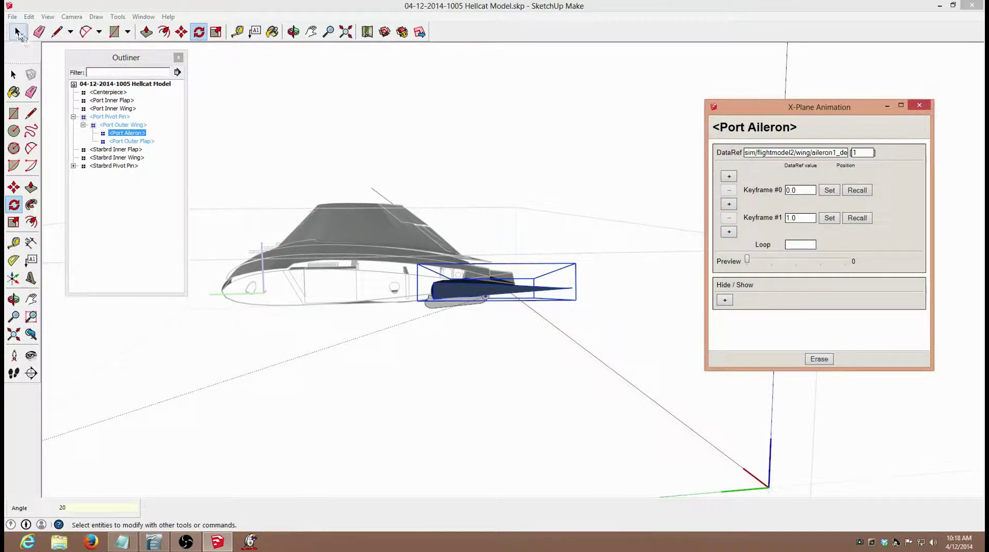
pyautogui.moveTo(474, 362); pyautogui.dragTo(462, 388, button='middle')
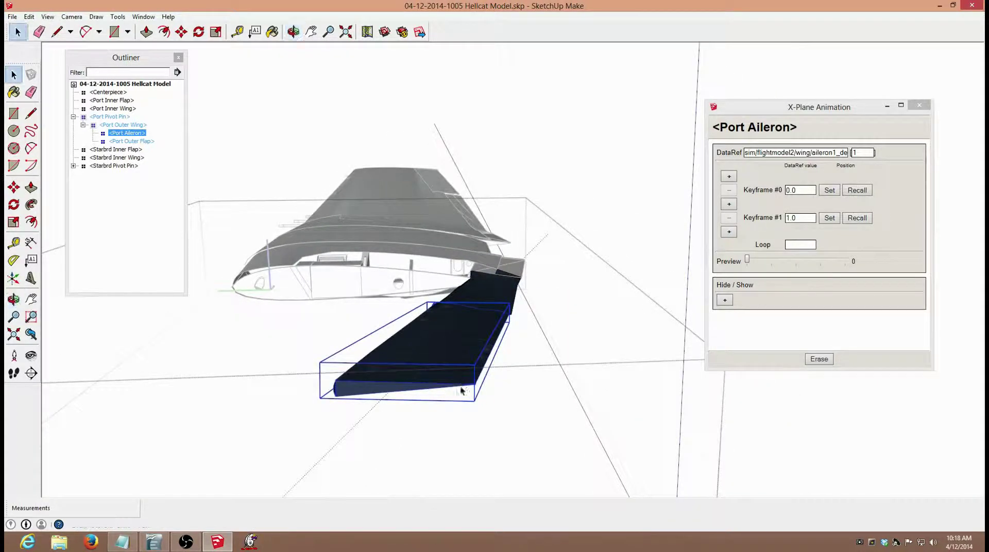
pyautogui.click(638, 236)
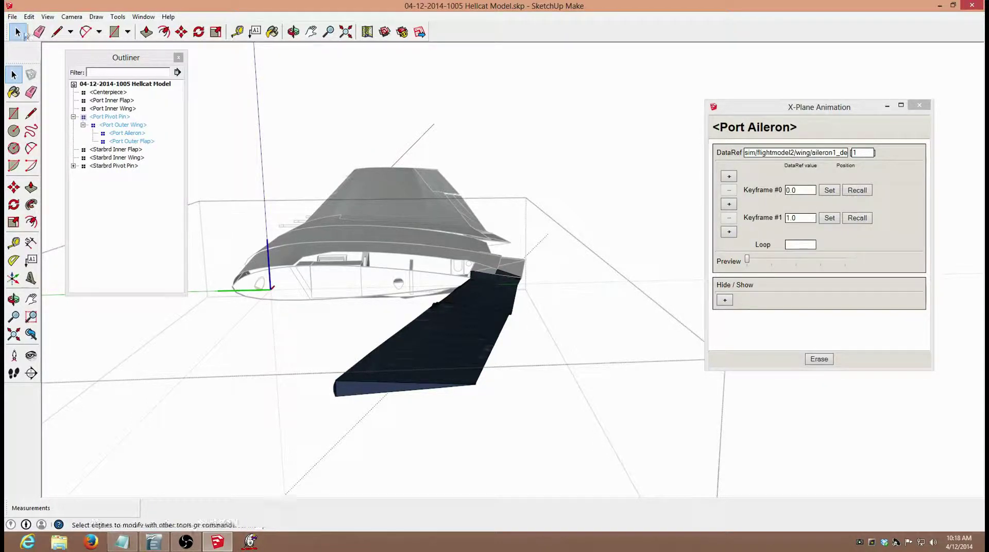
# Unhide the wing skin with Edit > Unhide > Last, deselect, and orbit around the textured wing.
pyautogui.click(28, 18)
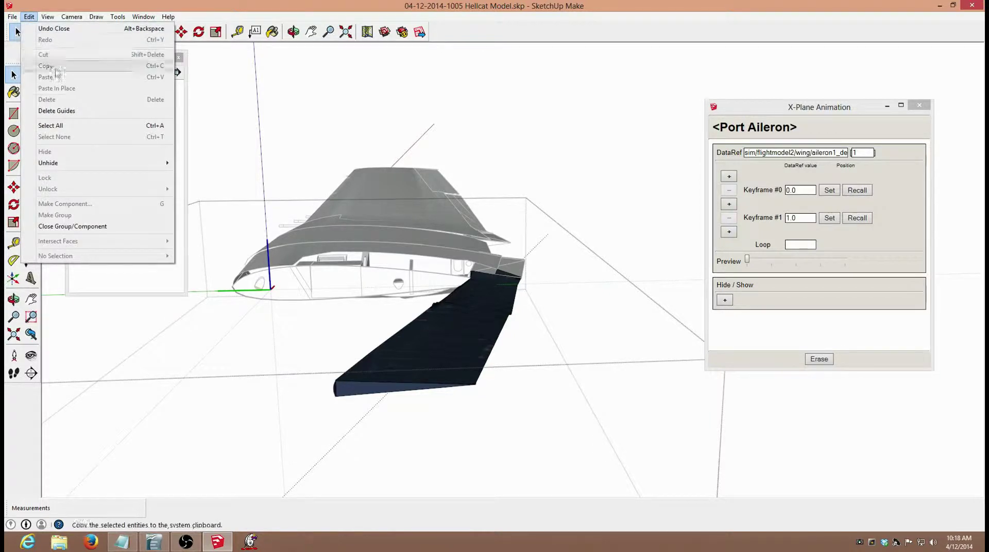
pyautogui.moveTo(165, 163)
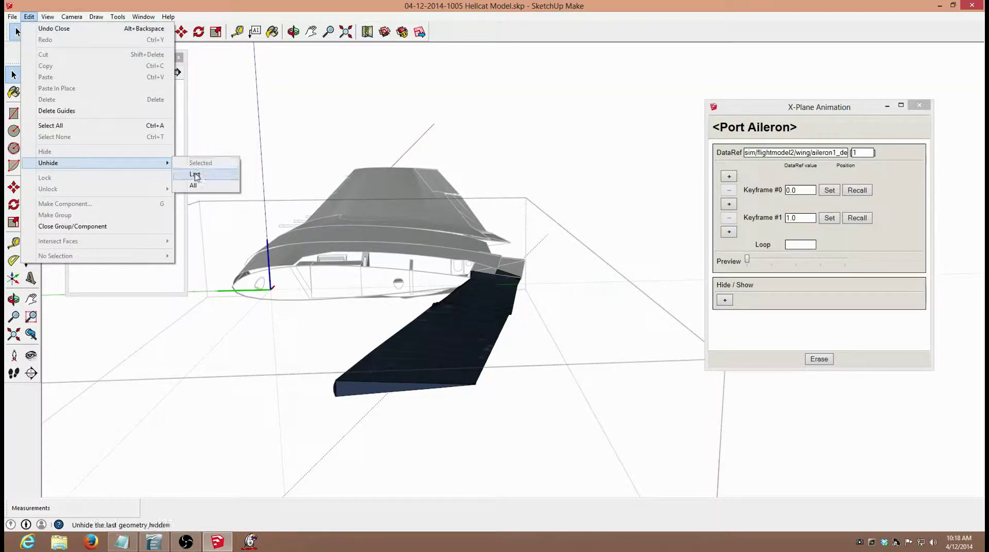
pyautogui.click(195, 175)
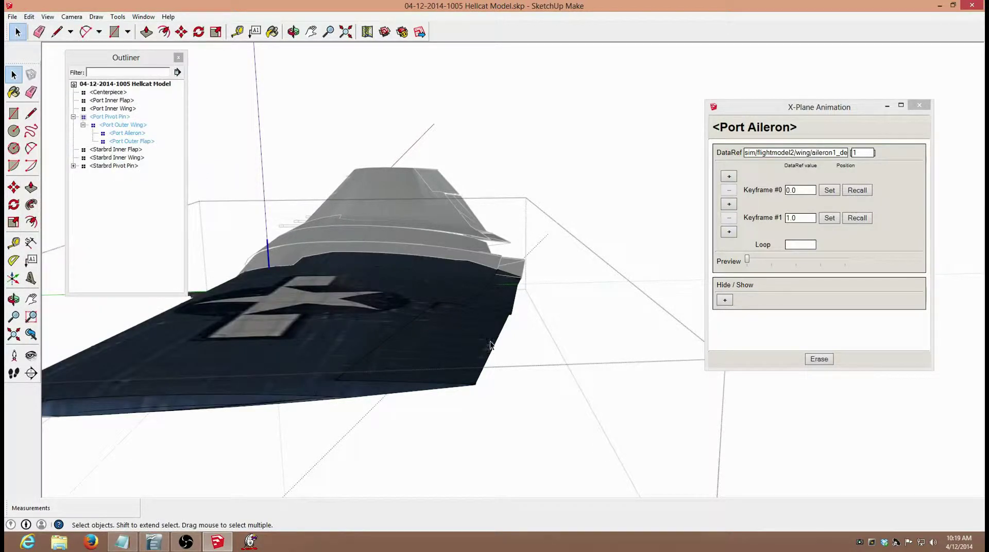
pyautogui.click(612, 159)
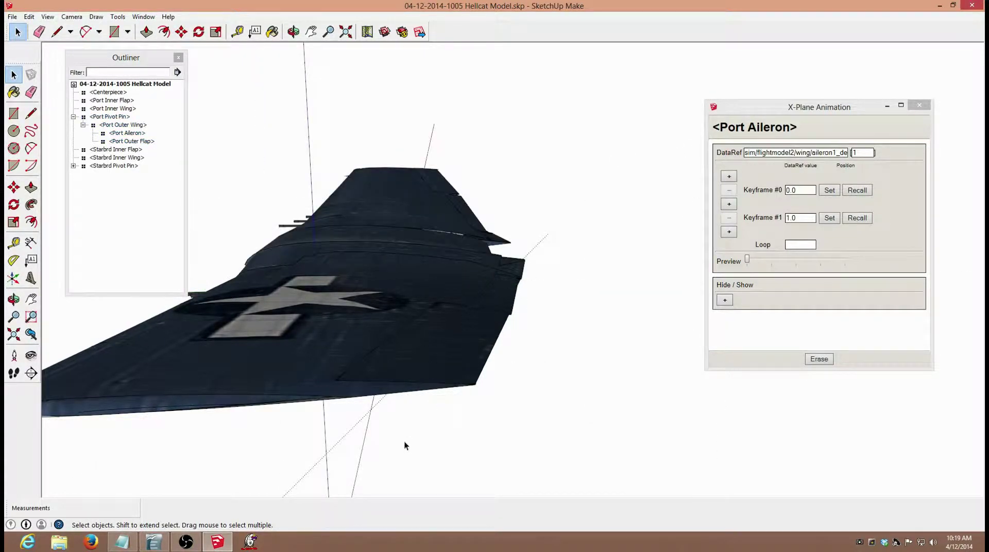
pyautogui.moveTo(373, 451); pyautogui.dragTo(515, 437, button='middle')
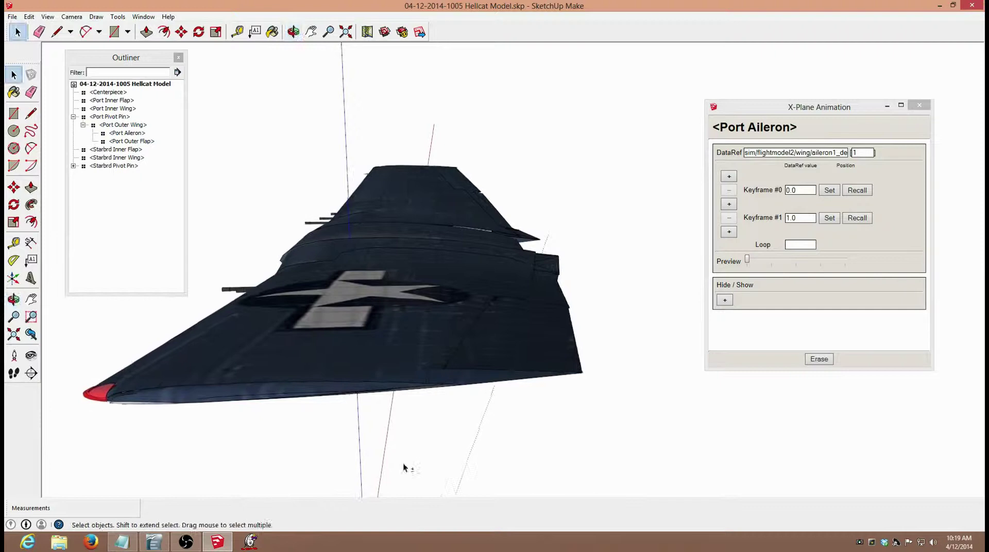
pyautogui.moveTo(404, 465); pyautogui.dragTo(535, 467, button='middle')
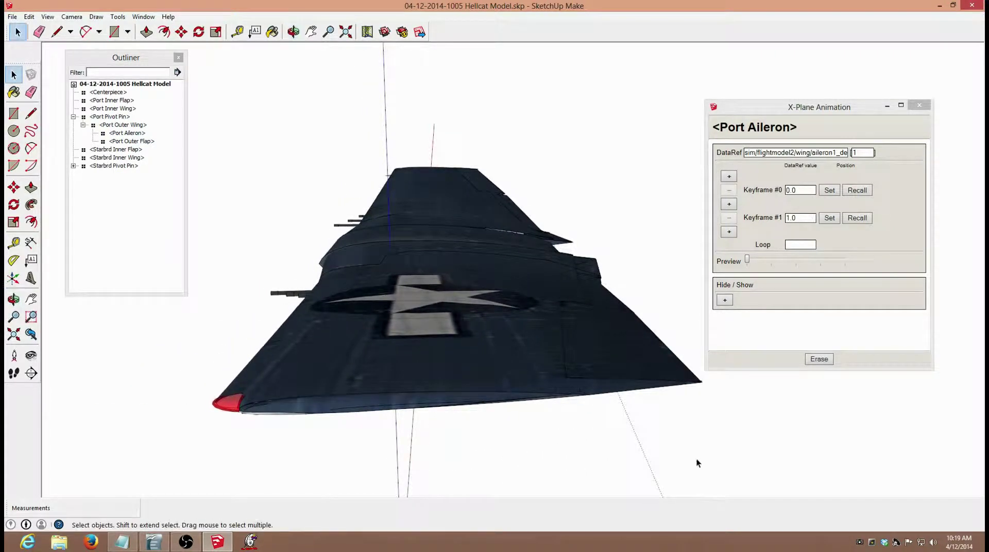